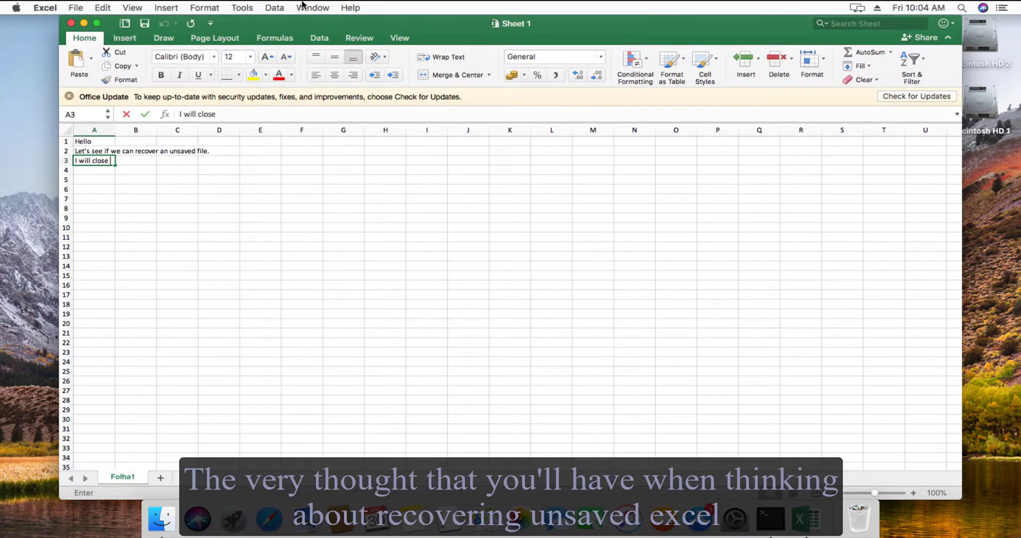
Complete cell A3 as "I will close the file without saving.", force quit Excel unsaved, and dismiss the error report and Documents window.
type("ithout saving.")
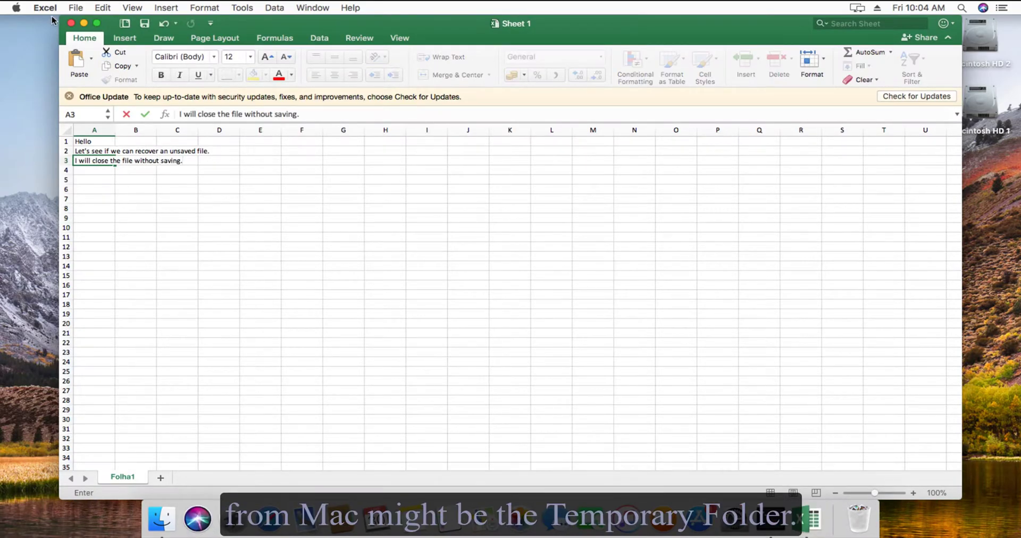
left_click(17, 8)
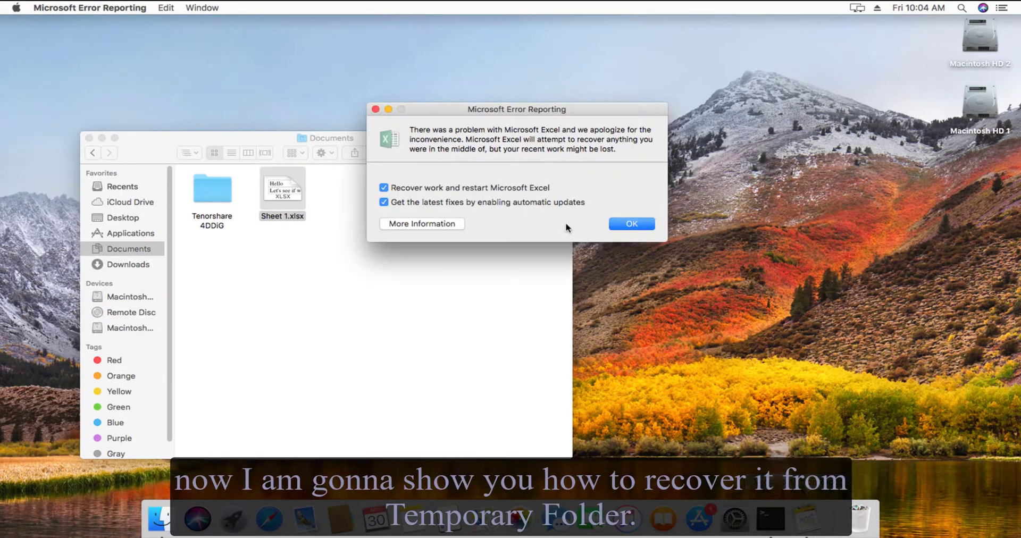
left_click(375, 109)
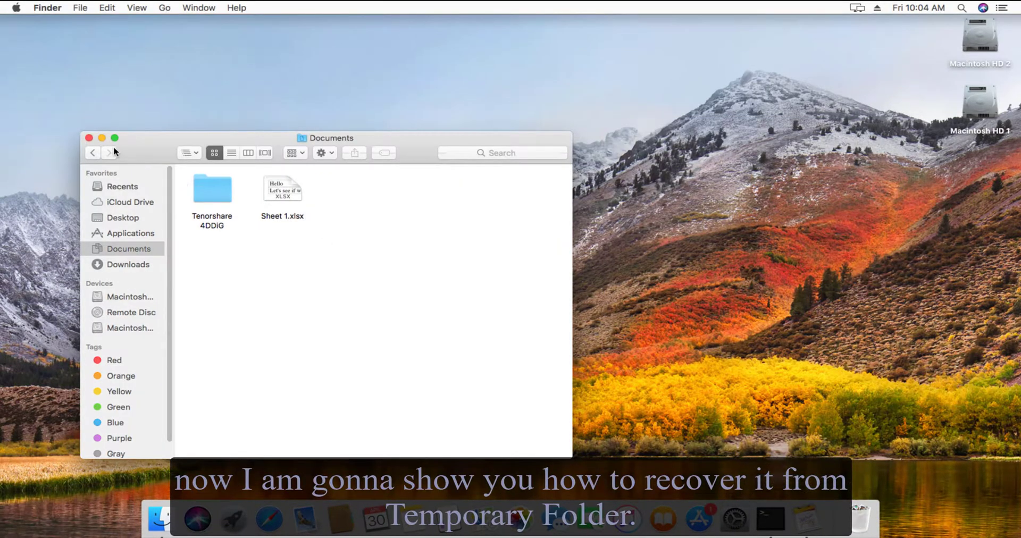
left_click(89, 138)
Launch Terminal from the Utilities folder and run "open $TMPDIR" to open the temporary folder.
left_click(164, 7)
left_click(192, 174)
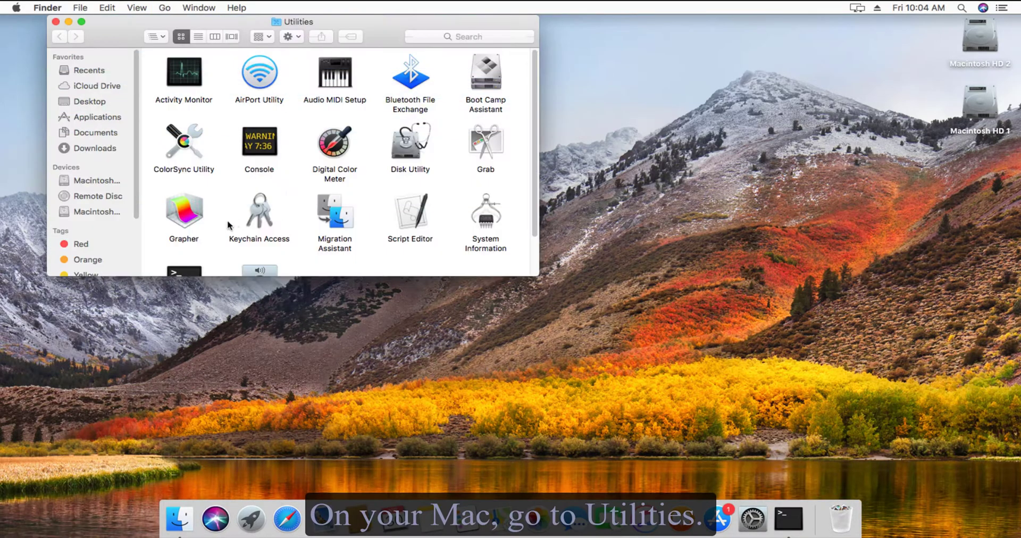
scroll(193, 268, "down", 2)
double_click(192, 265)
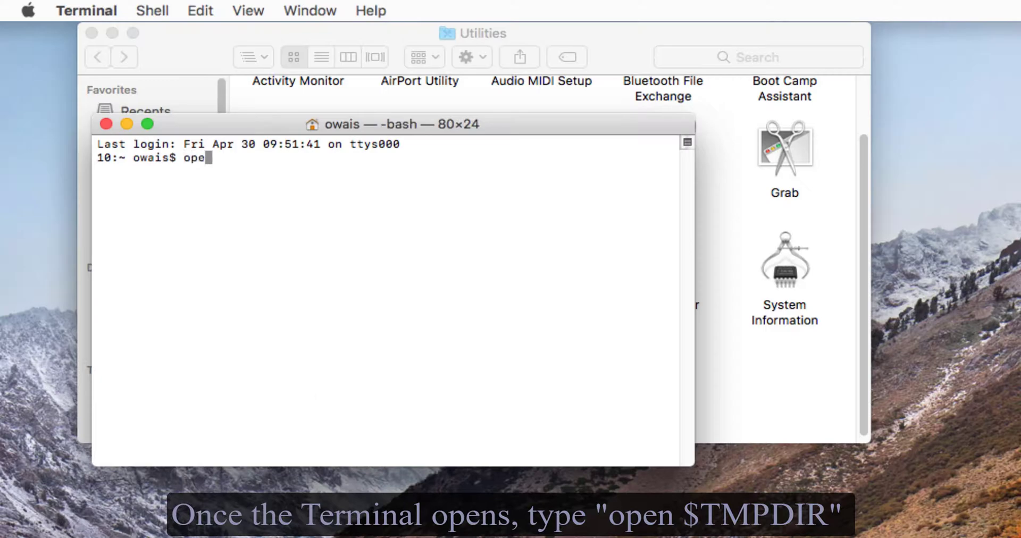
type("open $TMPDIR")
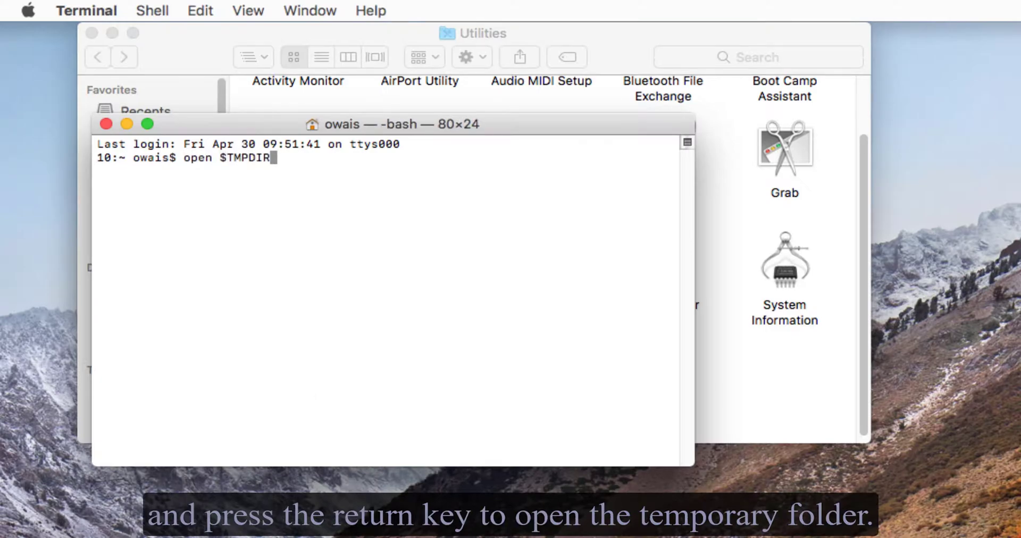
key("Return")
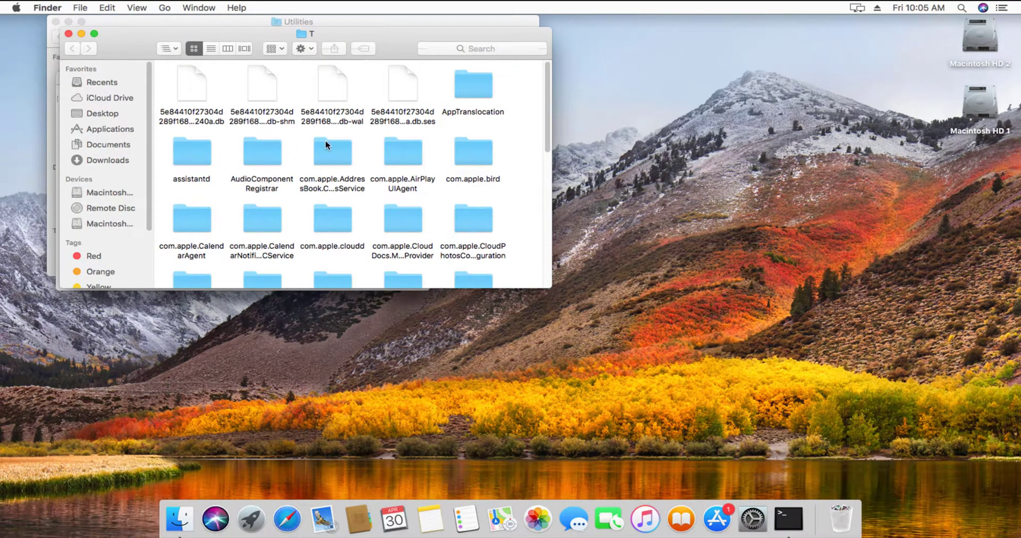
Find the TemporaryItems folder inside the temporary folder and open the unsaved Sheet 1.xlsx from it.
scroll(325, 145, "down", 10)
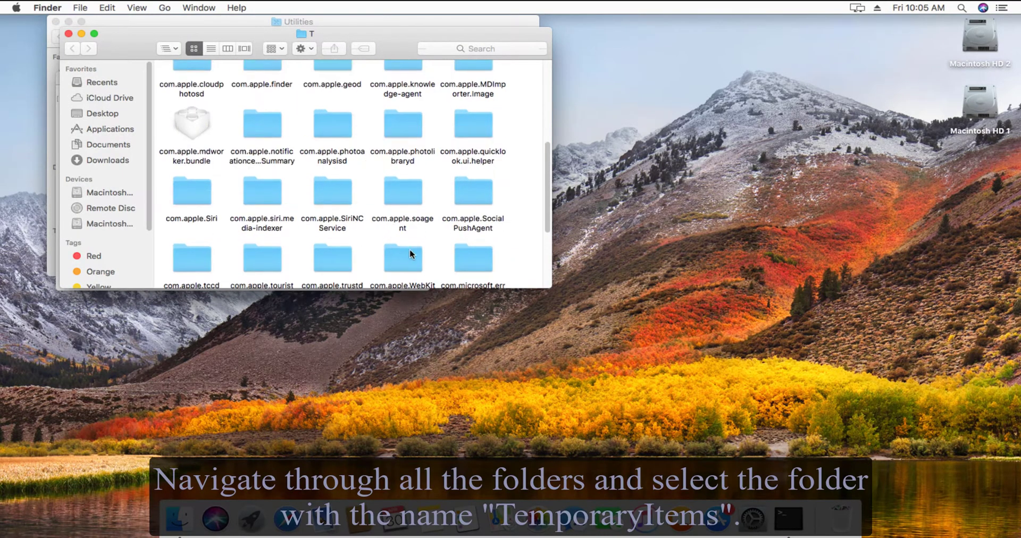
scroll(410, 254, "down", 5)
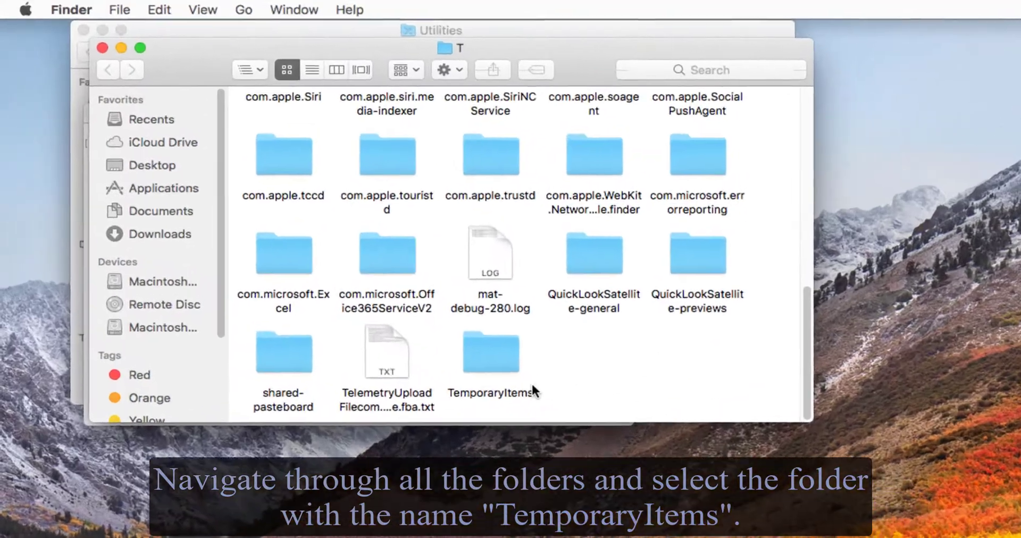
left_click(495, 370)
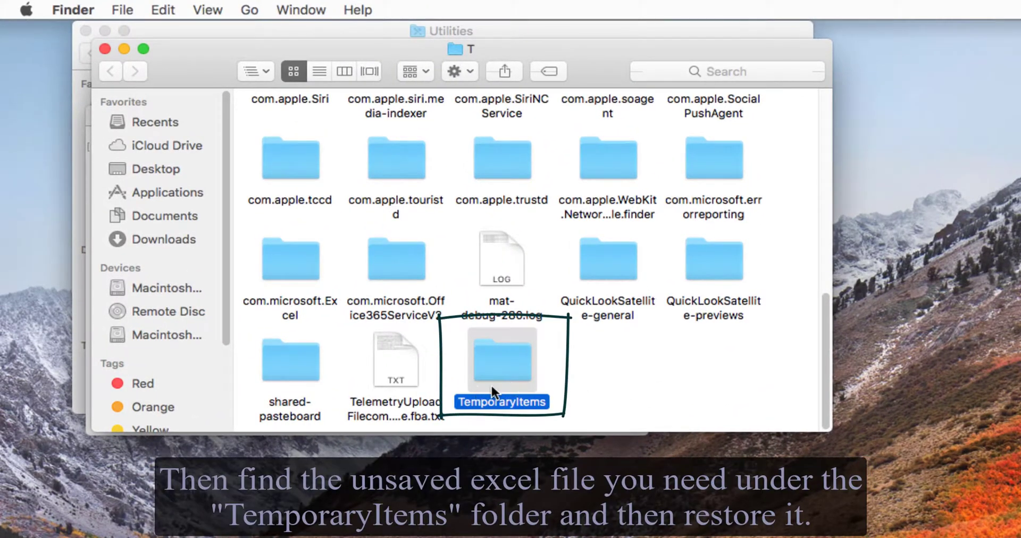
double_click(495, 365)
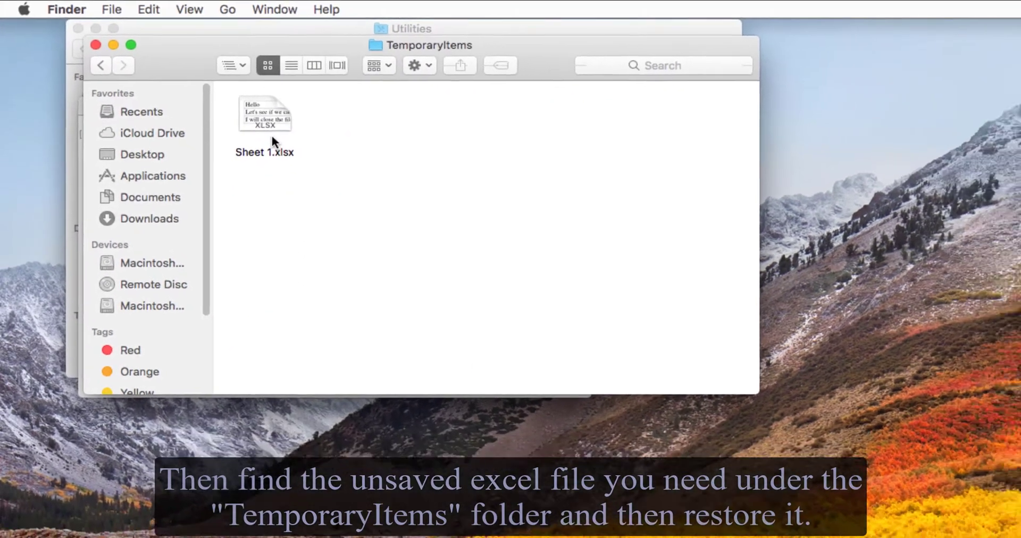
double_click(268, 136)
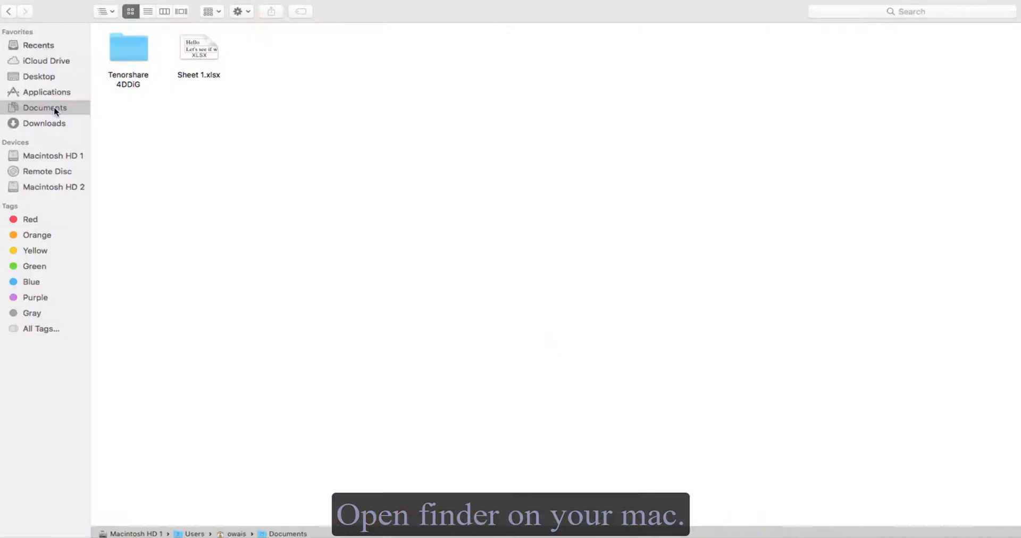
Select Sheet 1.xlsx in Documents and go through its path to the home folder's Library/Containers folder.
left_click(190, 57)
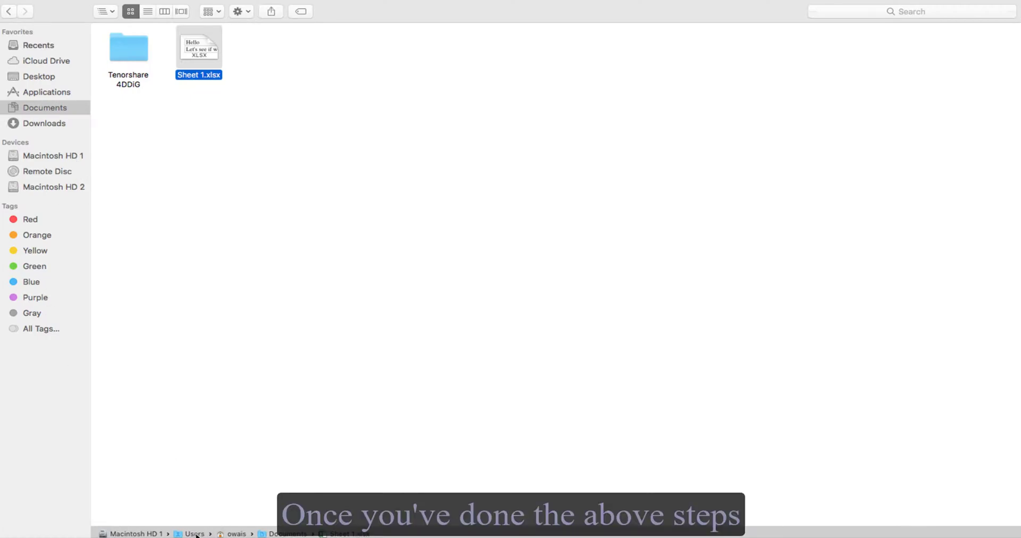
double_click(238, 535)
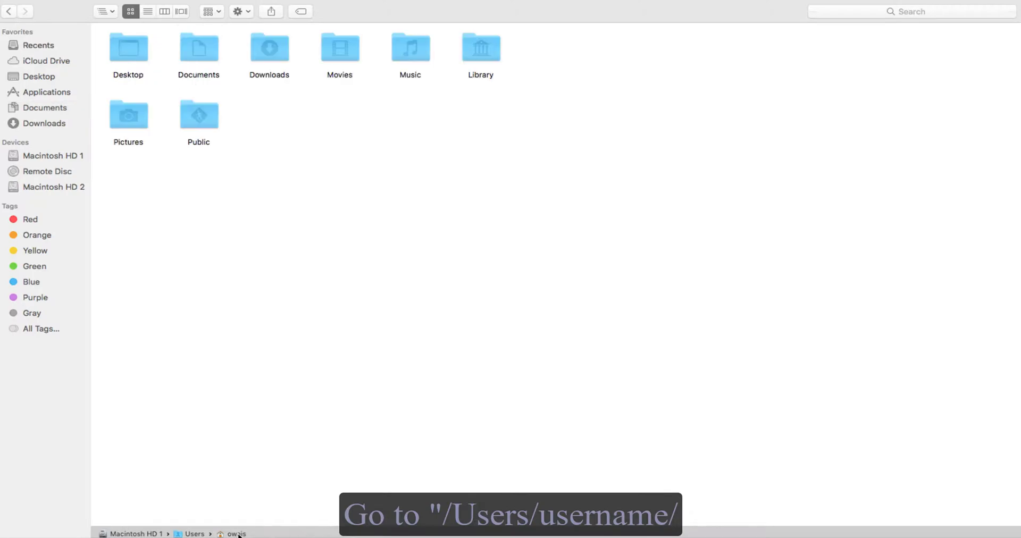
double_click(487, 51)
double_click(979, 58)
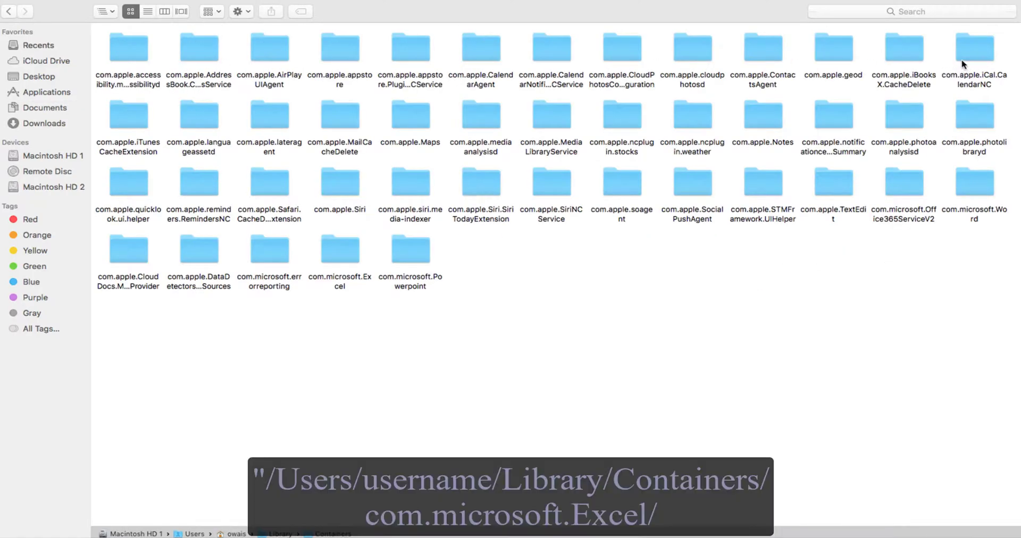
Open the first item in com.microsoft.Word/Data/Library/Preferences, and close the Sheet 1 workbook.
double_click(974, 183)
double_click(198, 53)
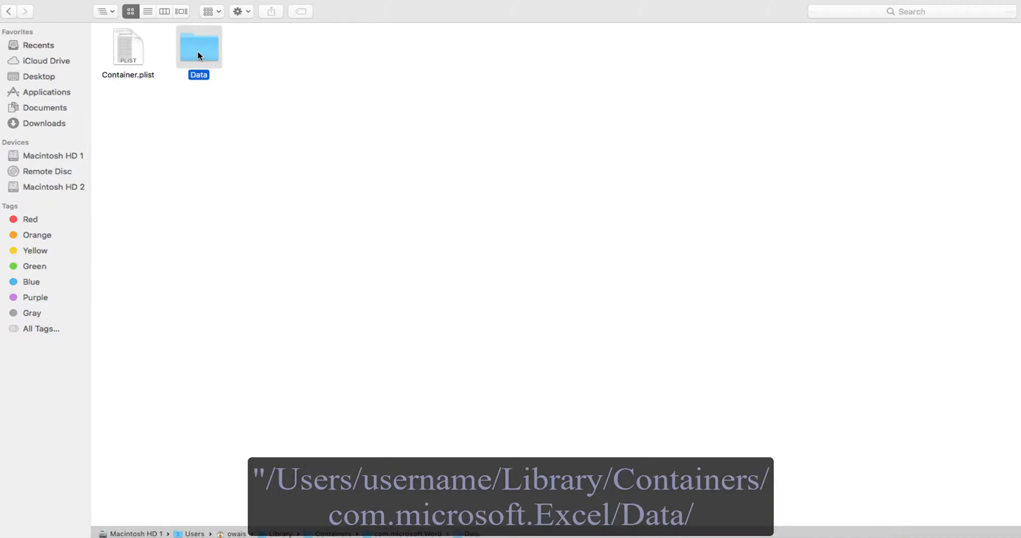
double_click(350, 53)
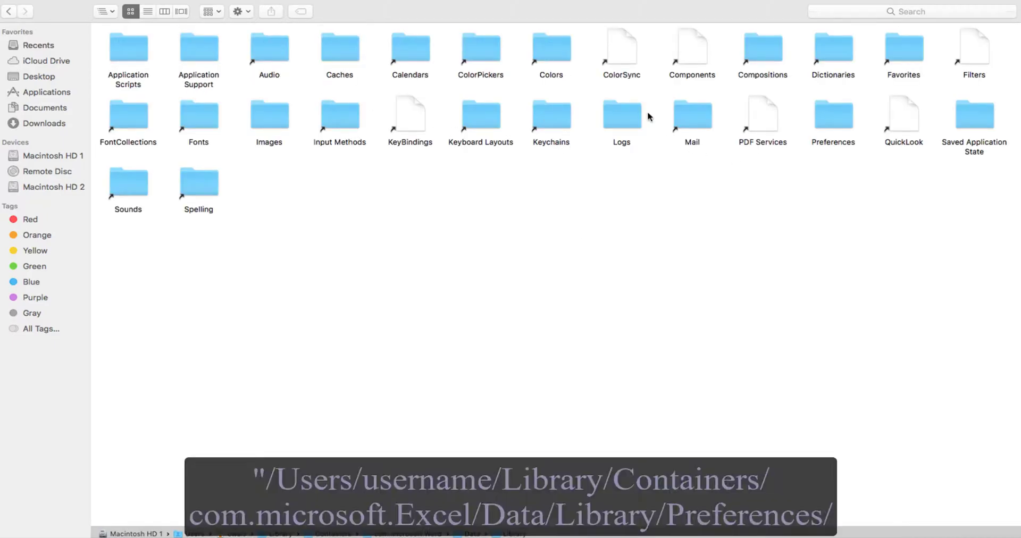
double_click(834, 115)
double_click(129, 47)
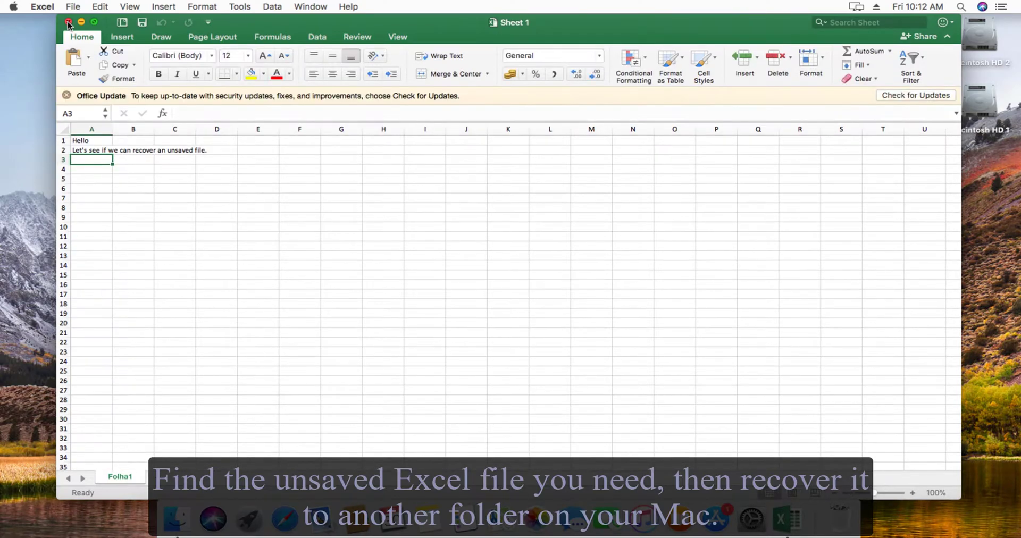
left_click(68, 22)
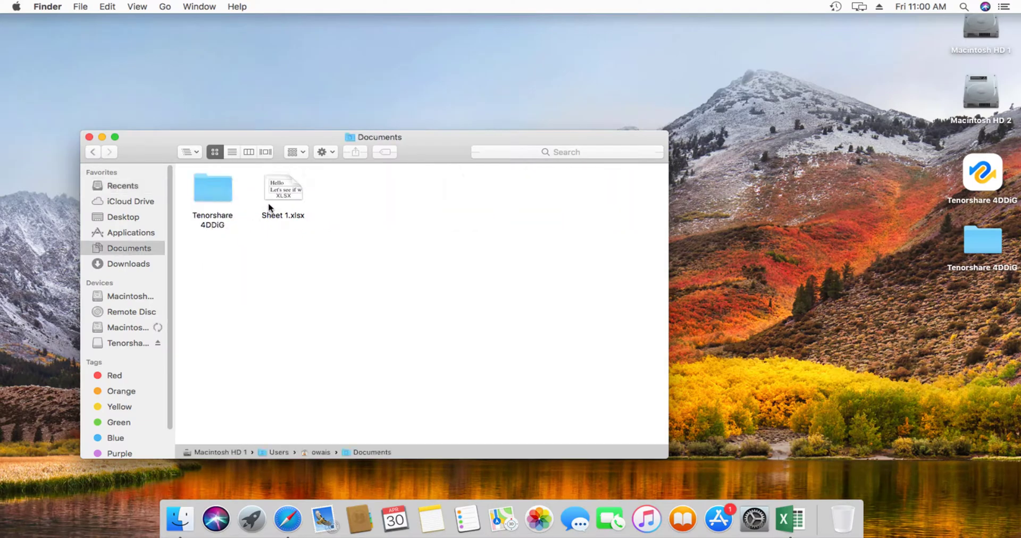
Move Sheet 1.xlsx from Documents to the Trash and permanently empty the Trash.
right_click(286, 189)
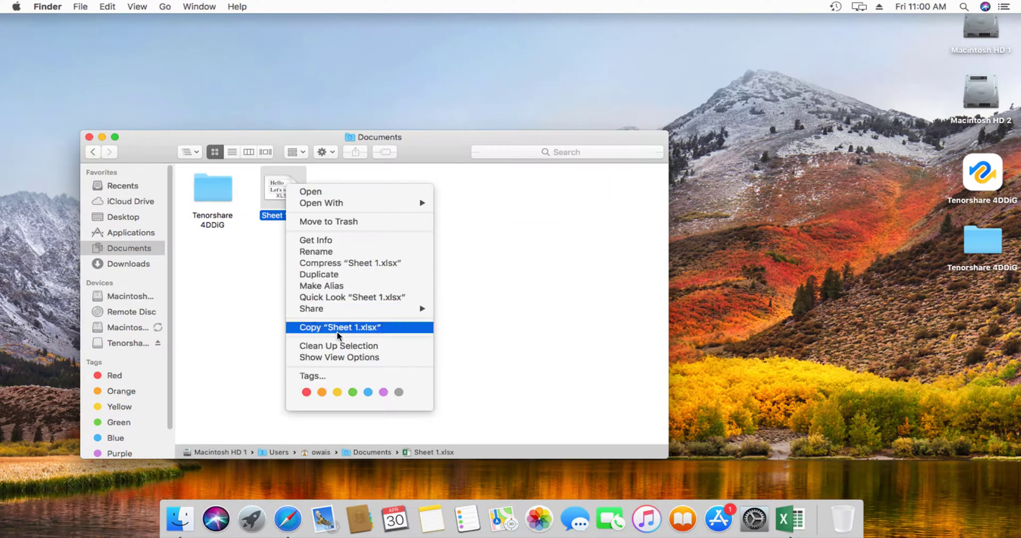
left_click(374, 222)
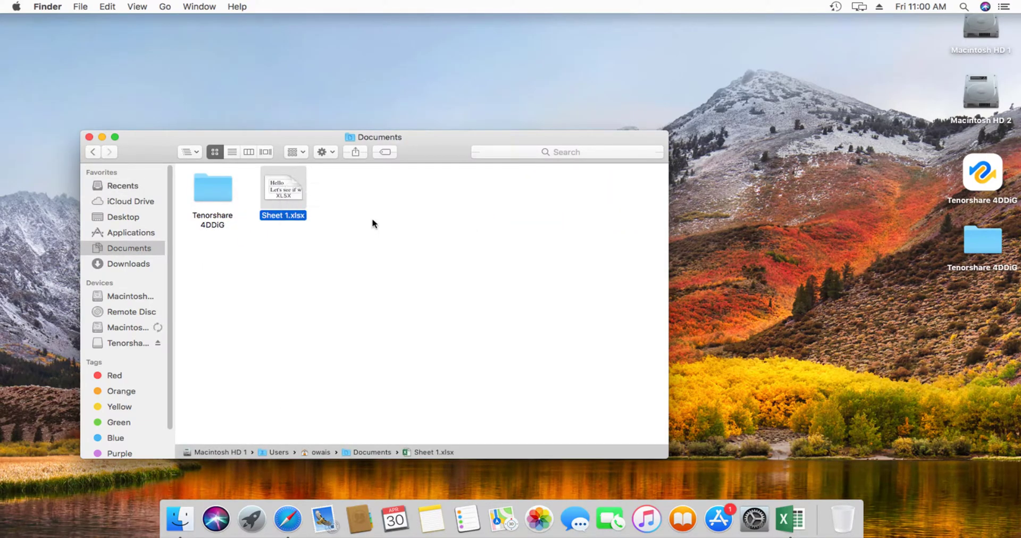
right_click(843, 518)
left_click(860, 483)
left_click(592, 187)
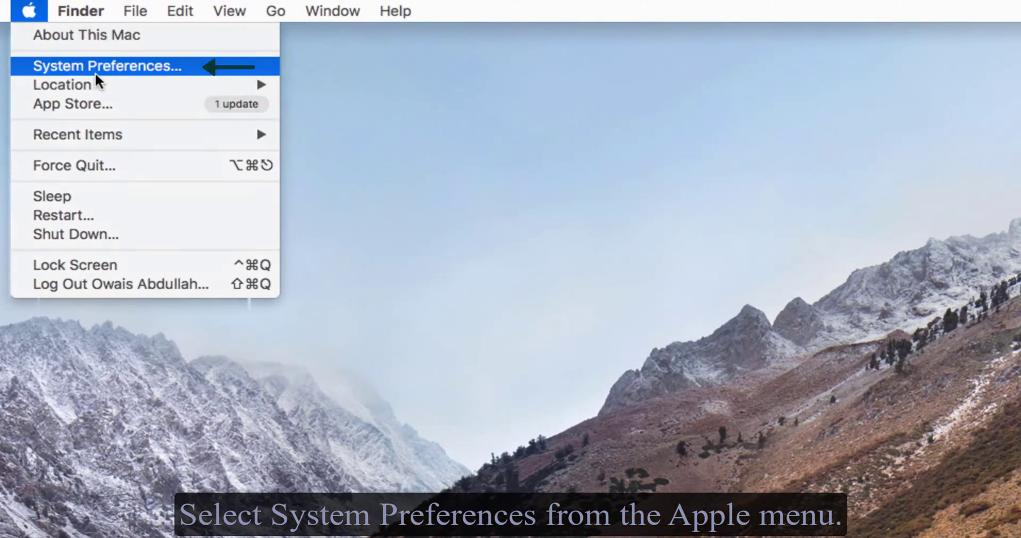
Open the Time Machine settings in System Preferences, and enter Time Machine from the desktop.
left_click(95, 71)
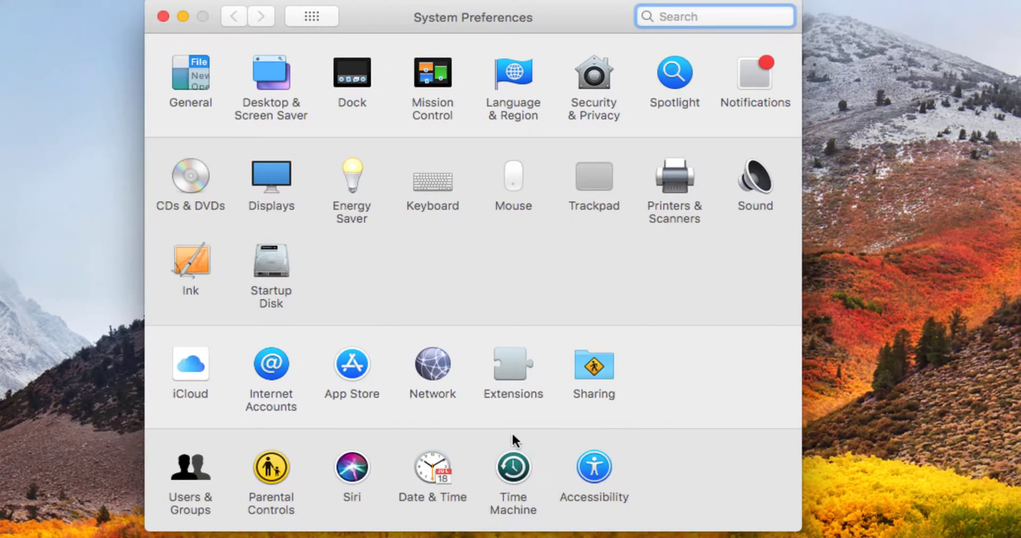
left_click(515, 466)
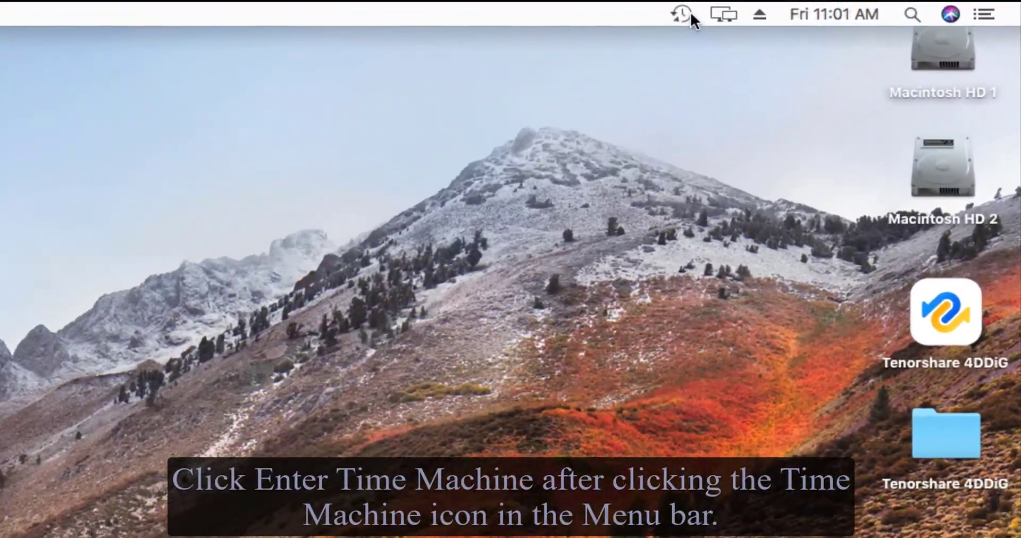
left_click(683, 16)
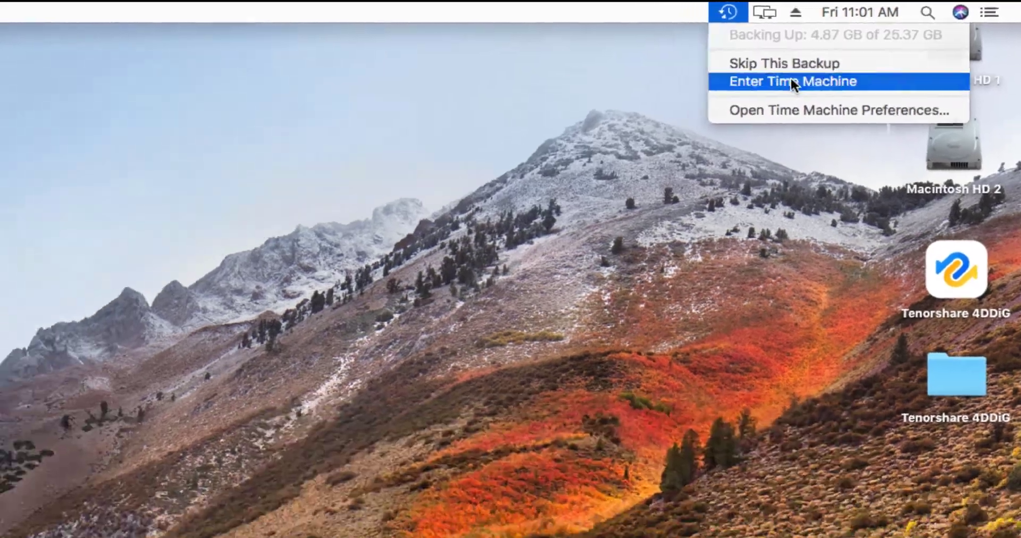
left_click(754, 95)
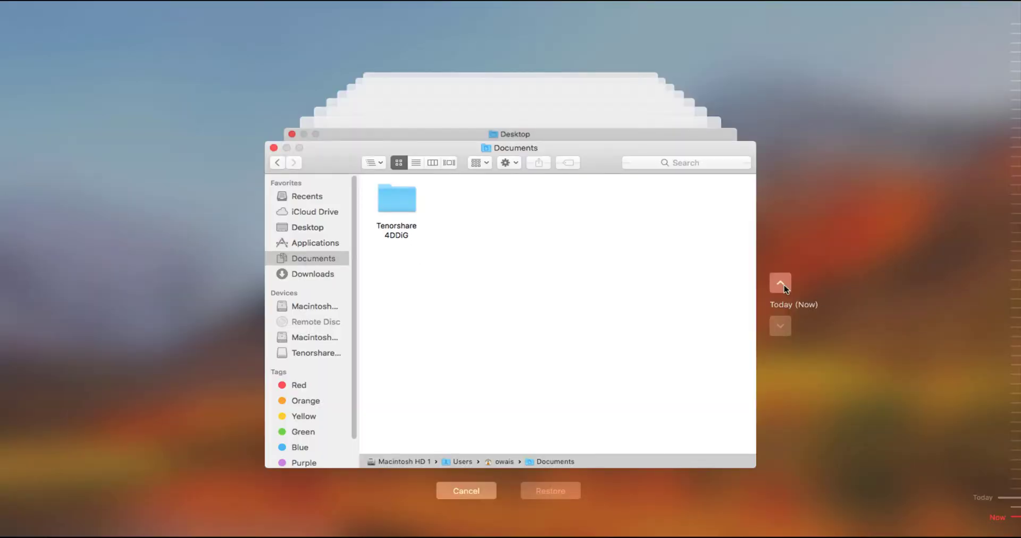
Go back to an earlier Time Machine backup and restore the deleted file to the Desktop folder.
left_click(782, 285)
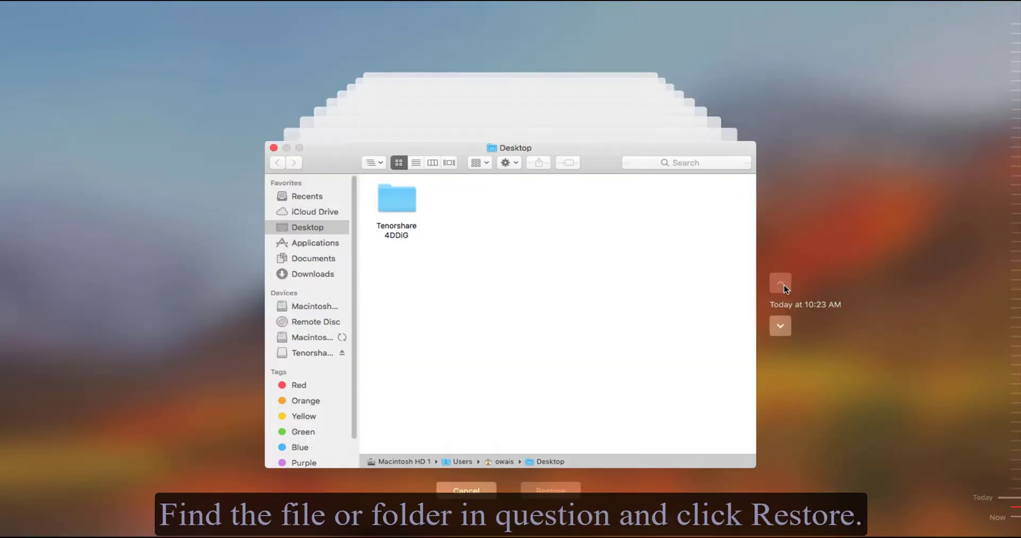
right_click(475, 211)
left_click(524, 227)
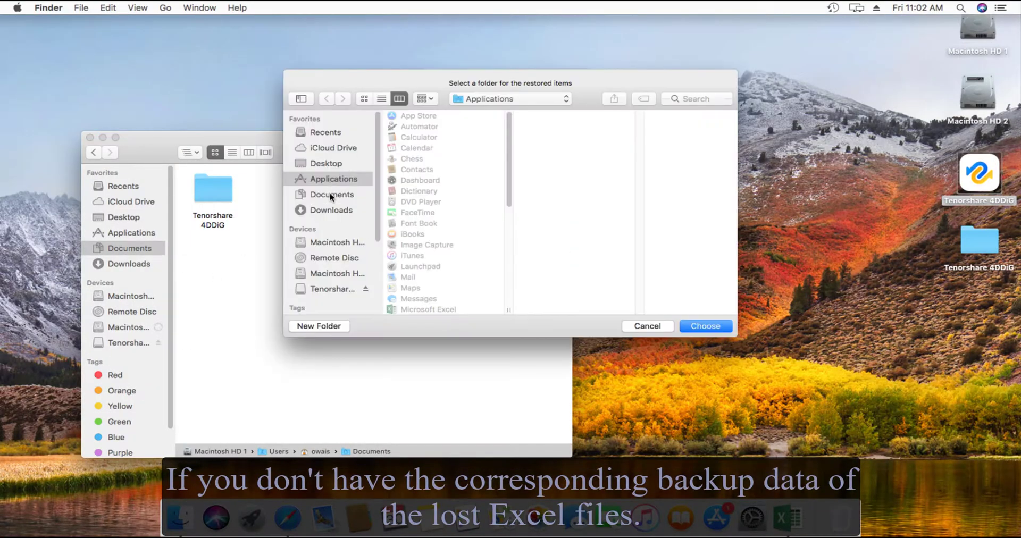
left_click(330, 162)
left_click(703, 328)
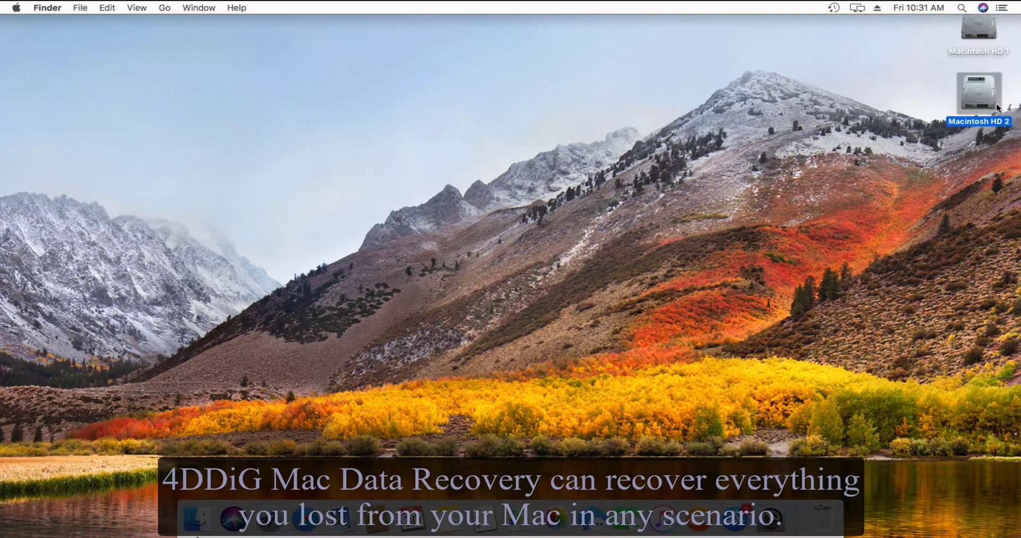
Delete Sheet 1.xlsx from the Macintosh HD 2 drive and permanently empty the Trash.
double_click(997, 106)
left_click(488, 144)
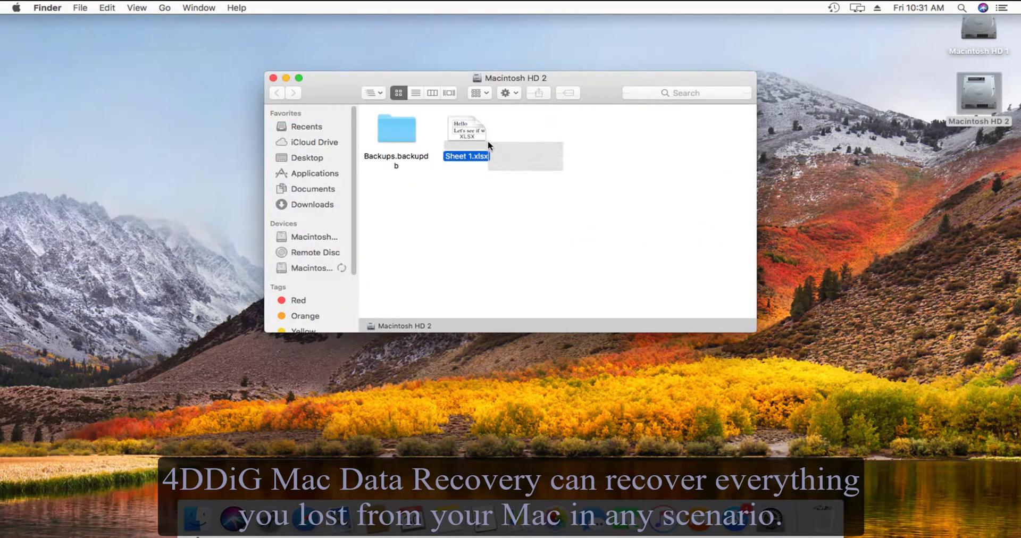
right_click(475, 139)
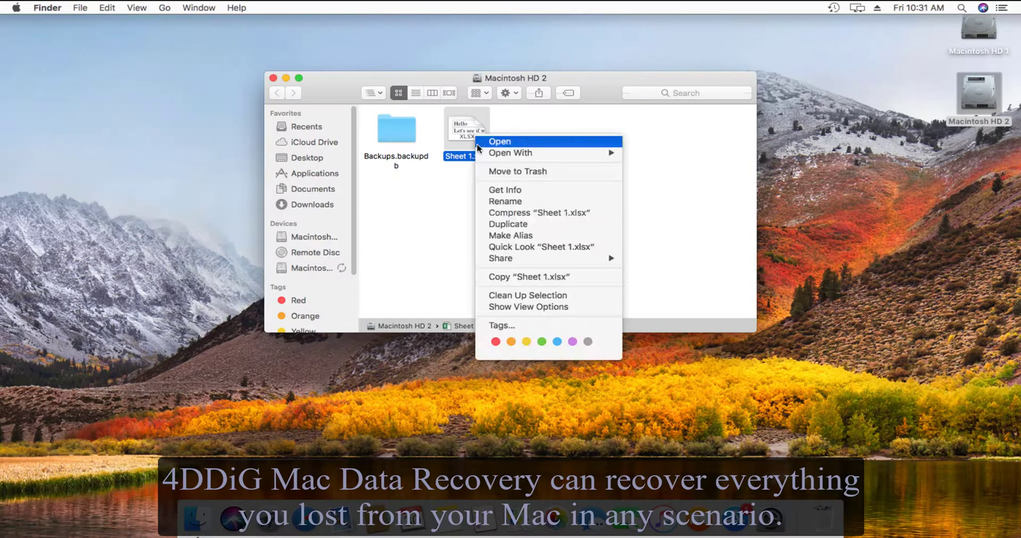
left_click(500, 169)
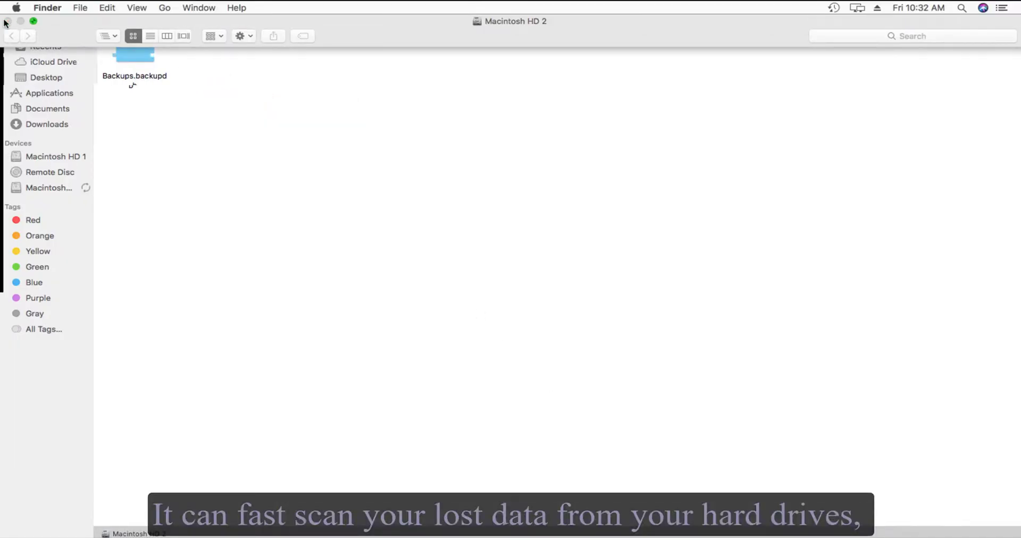
left_click(7, 21)
right_click(823, 519)
left_click(843, 477)
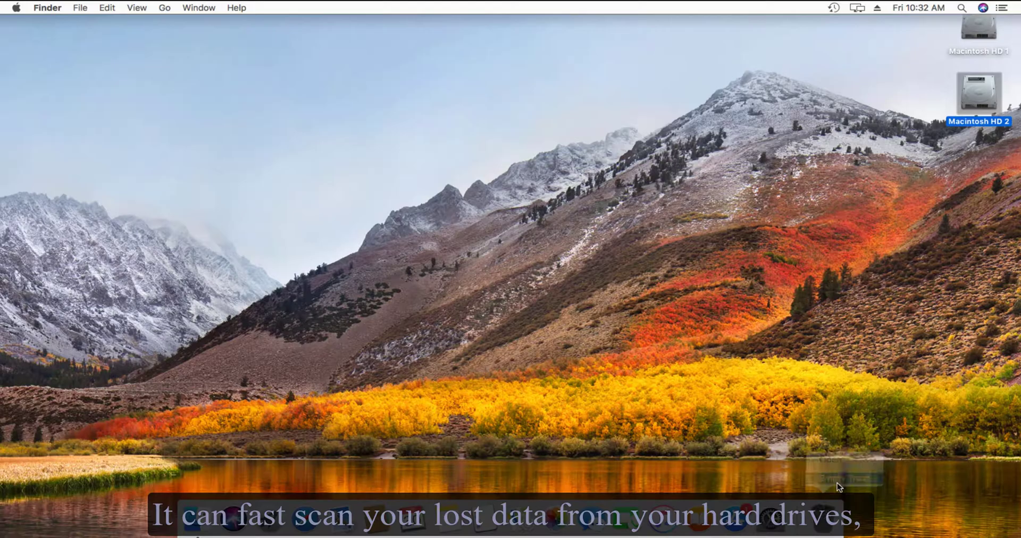
left_click(596, 187)
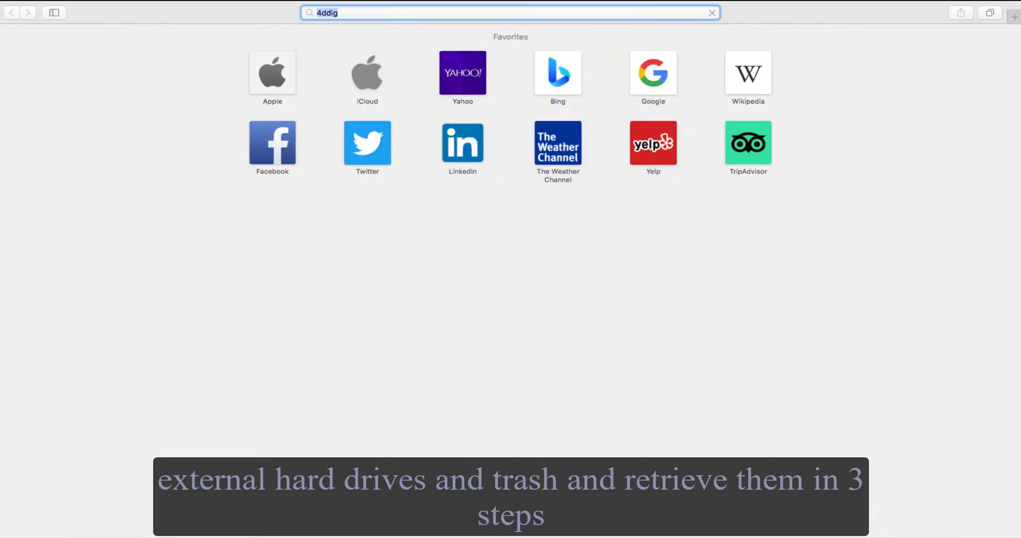
Search the web for 4ddig, and download the free Mac Data Recovery version from the official Tenorshare 4DDiG site.
key("Return")
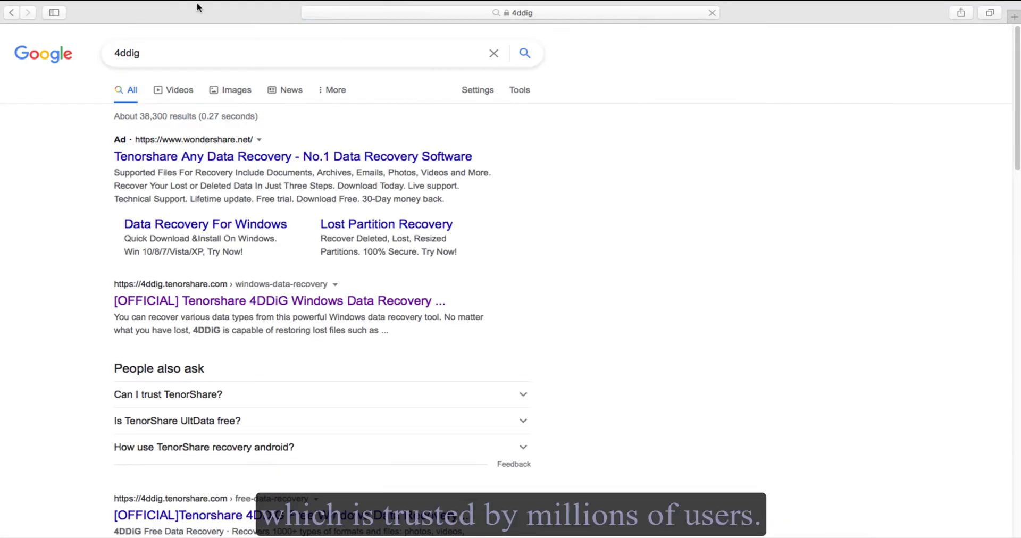
left_click(200, 302)
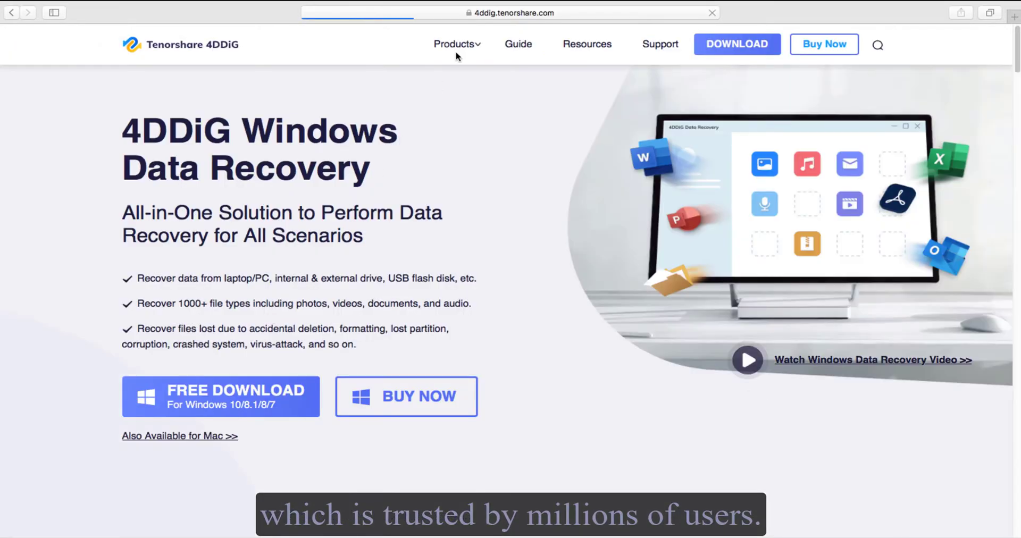
mouse_move(452, 73)
left_click(468, 166)
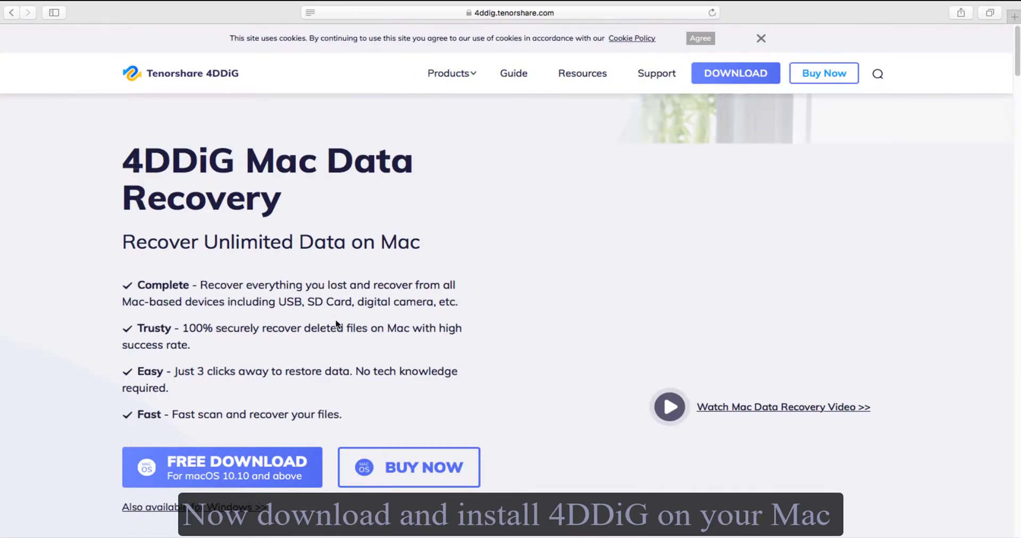
left_click(287, 463)
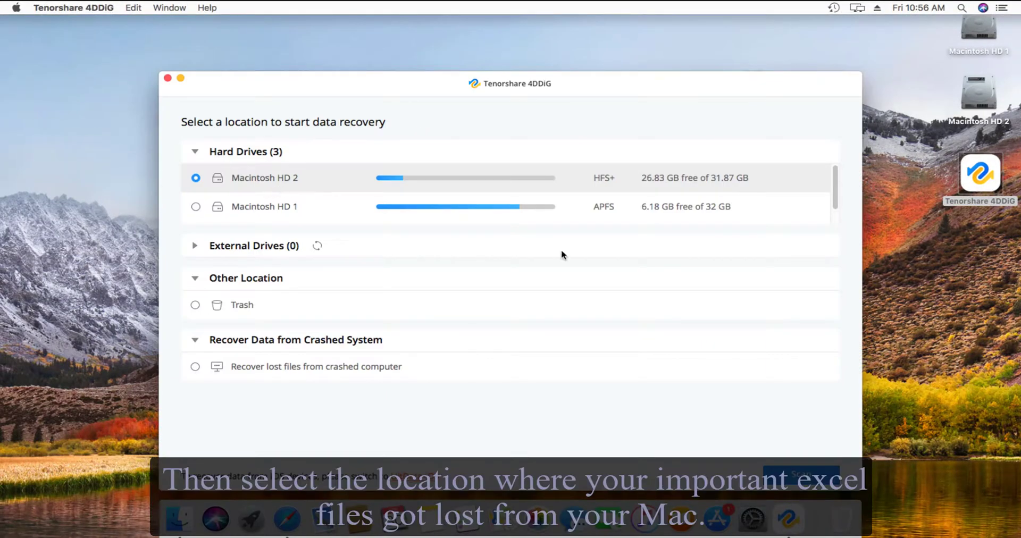
Scan Macintosh HD 2 for deleted files in Tenorshare 4DDiG, and select Sheet 1.xlsx in the 501 folder under Trashes.
left_click(793, 473)
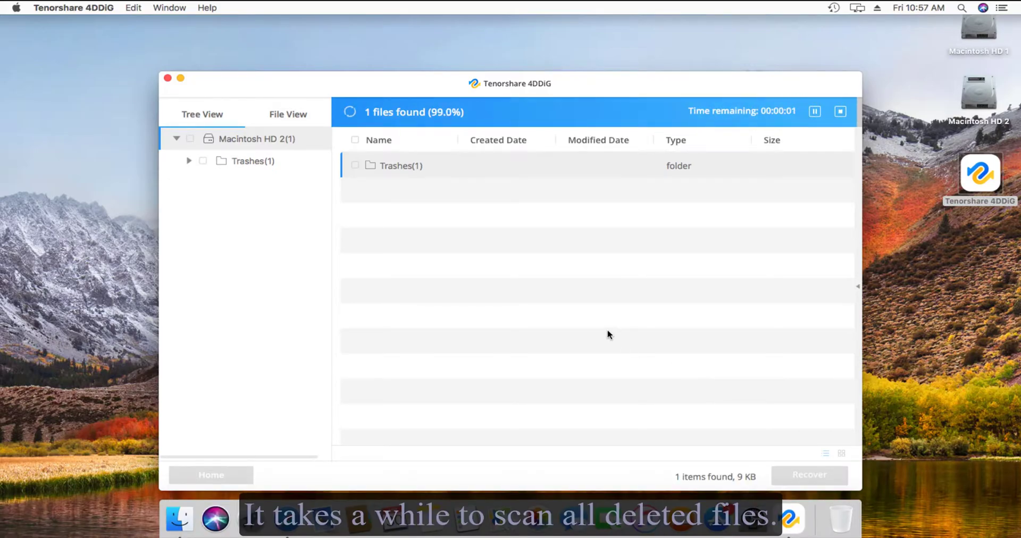
left_click(611, 189)
double_click(421, 168)
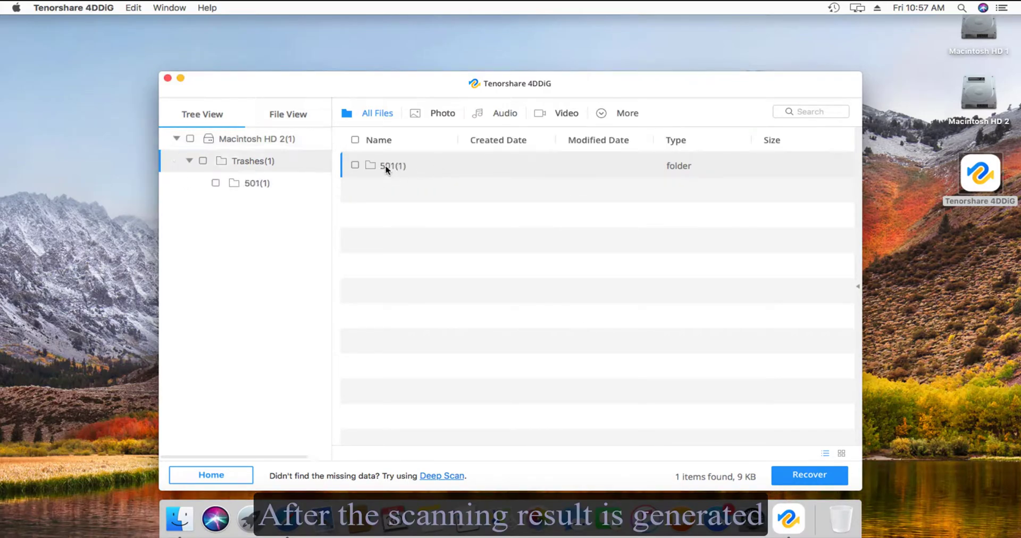
double_click(386, 167)
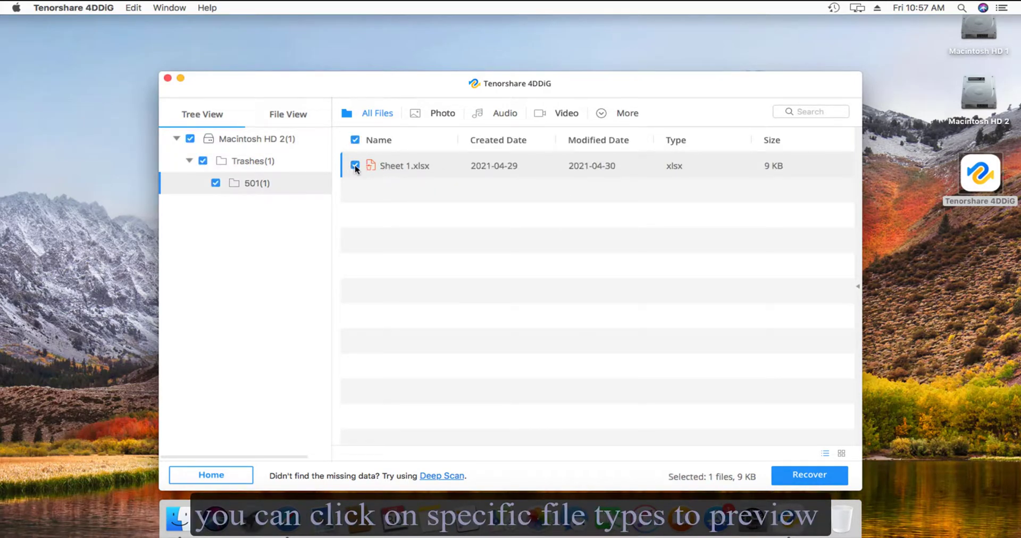
Recover the selected Sheet 1.xlsx file, saving it to the Desktop folder.
left_click(809, 475)
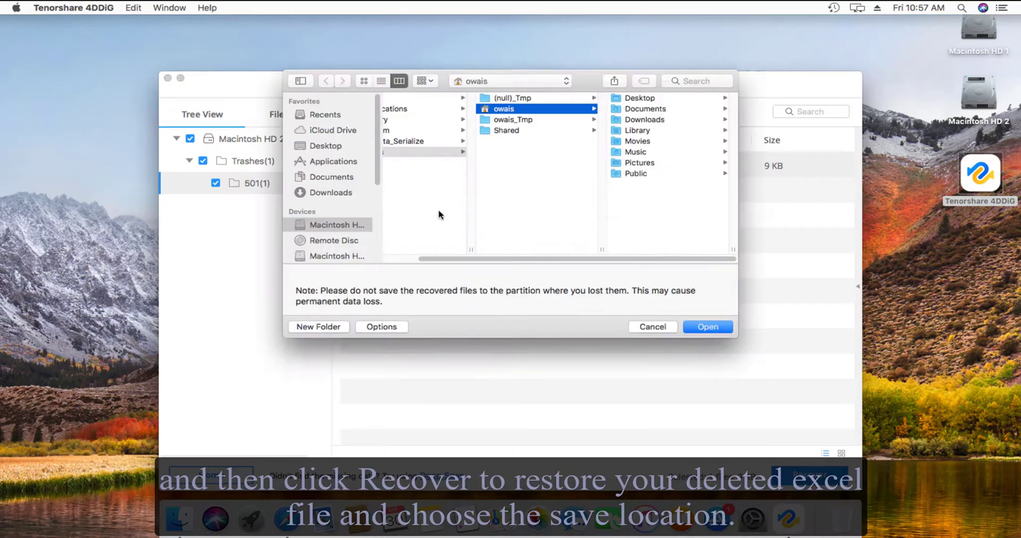
left_click(636, 95)
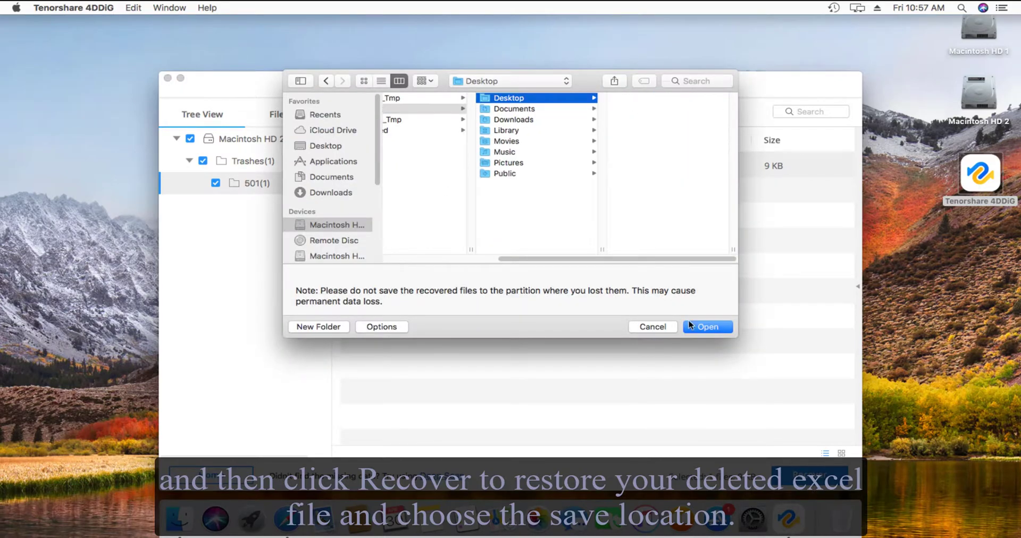
left_click(708, 327)
left_click(604, 203)
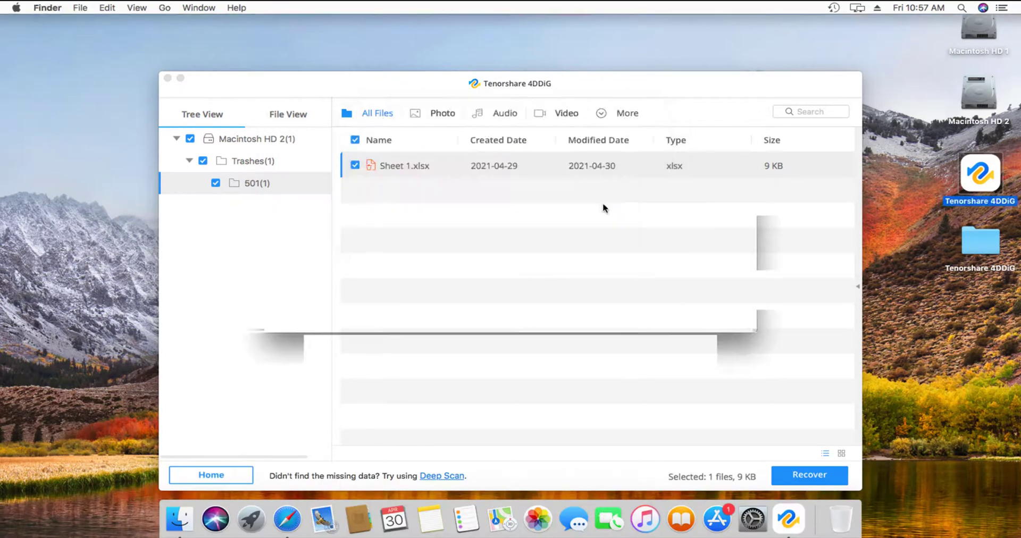
Browse through the recovered folders and open Sheet 1.xlsx in Excel to check its contents.
double_click(397, 136)
double_click(397, 133)
double_click(396, 131)
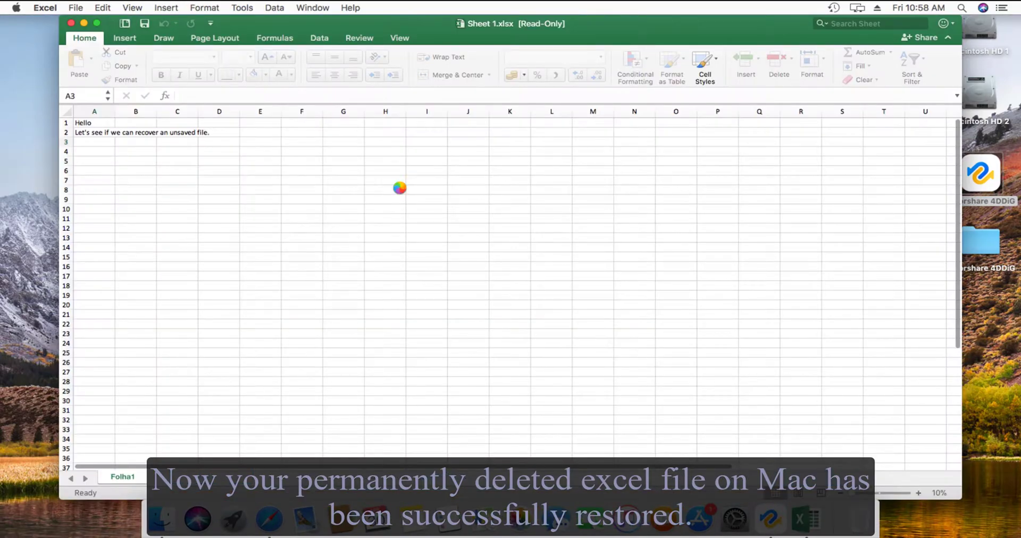